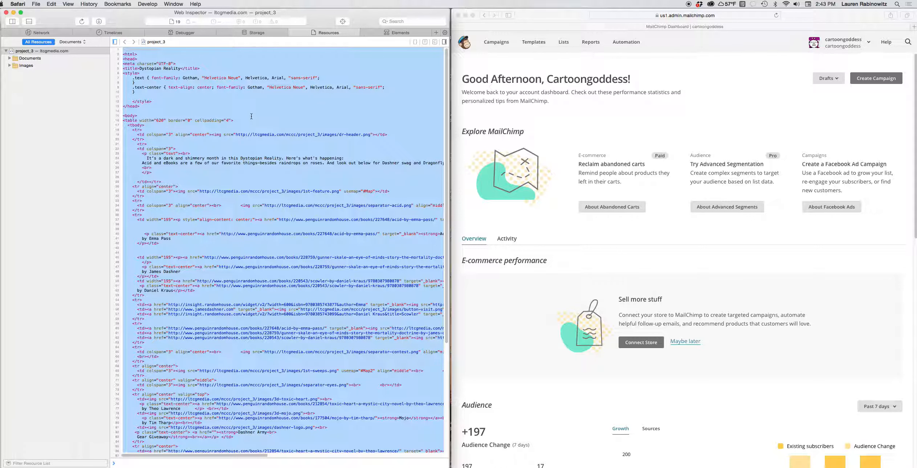
Copy the entire HTML source of the project_3 page
left_click(260, 125)
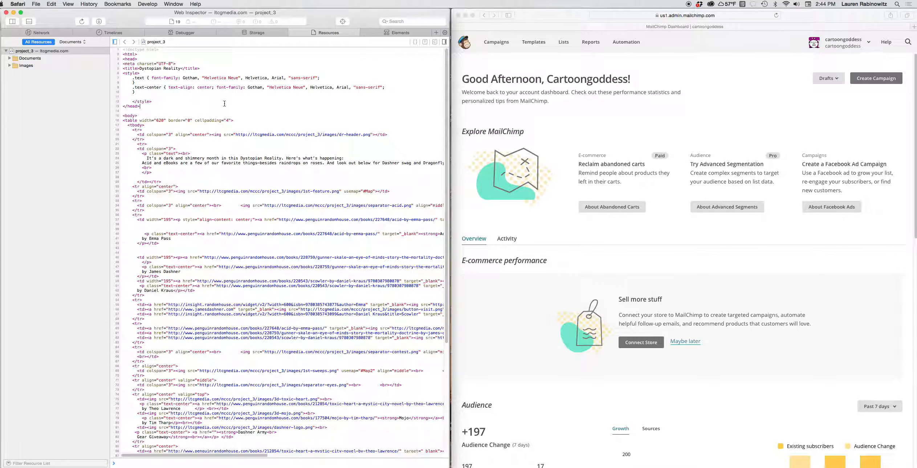
key("super+a")
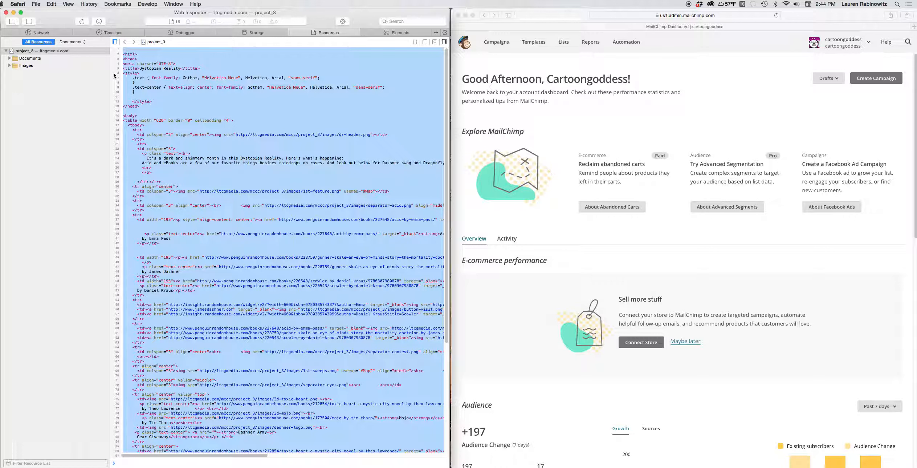
left_click(51, 5)
left_click(58, 38)
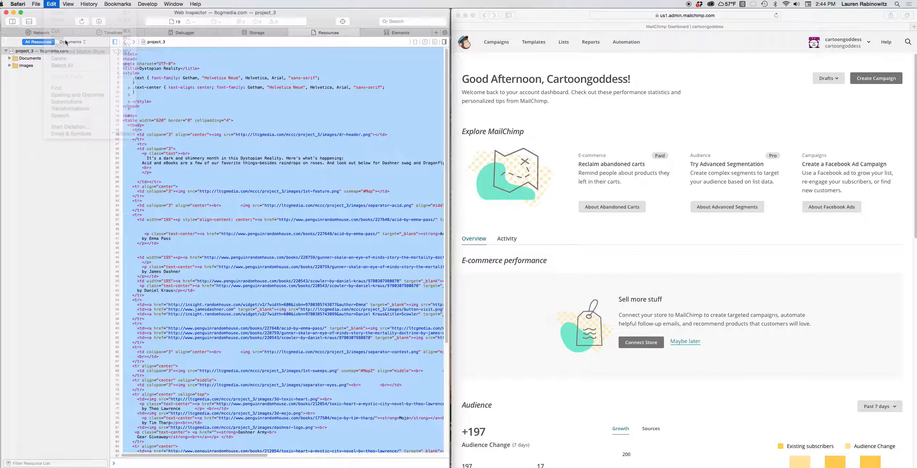
Switch to MailChimp and create a new code-your-own template using the Paste in code option
left_click(683, 135)
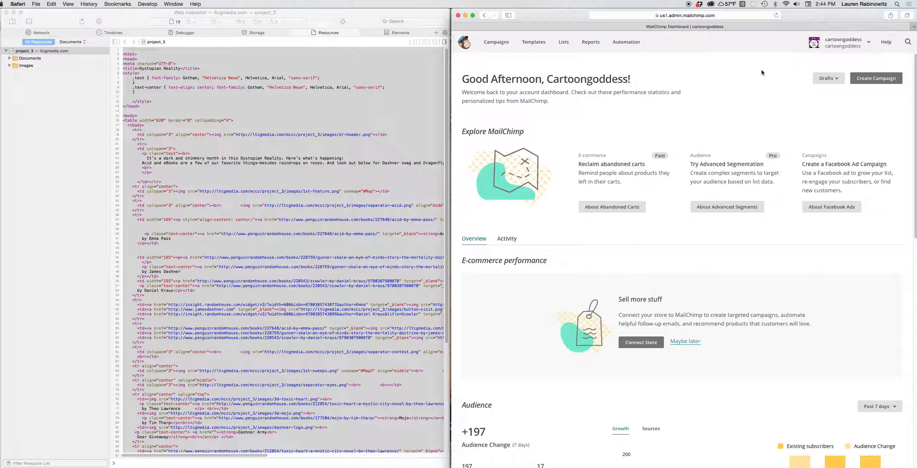
left_click(534, 41)
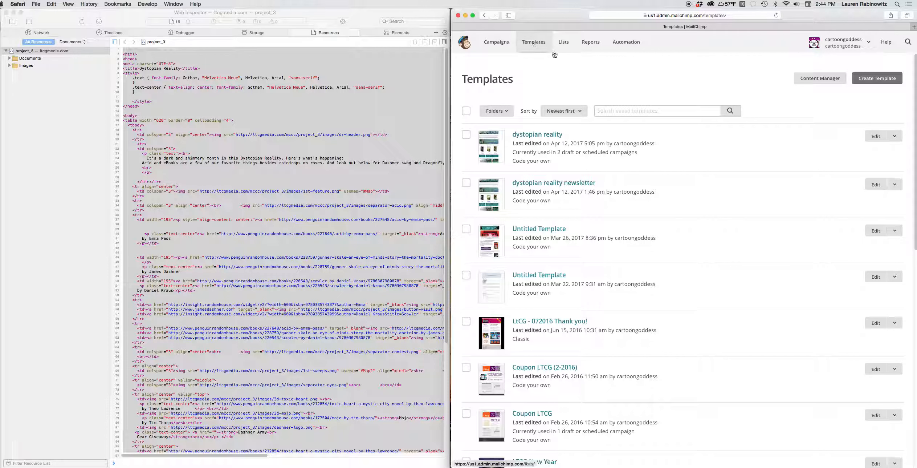
left_click(879, 79)
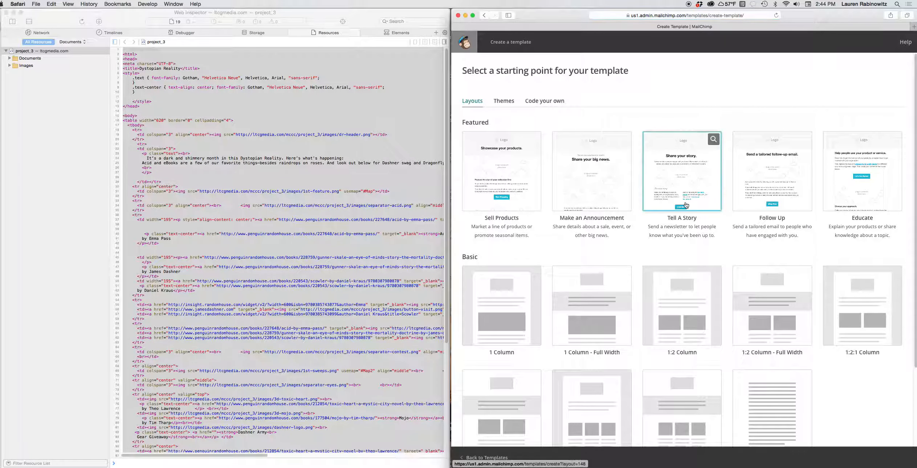
left_click(548, 102)
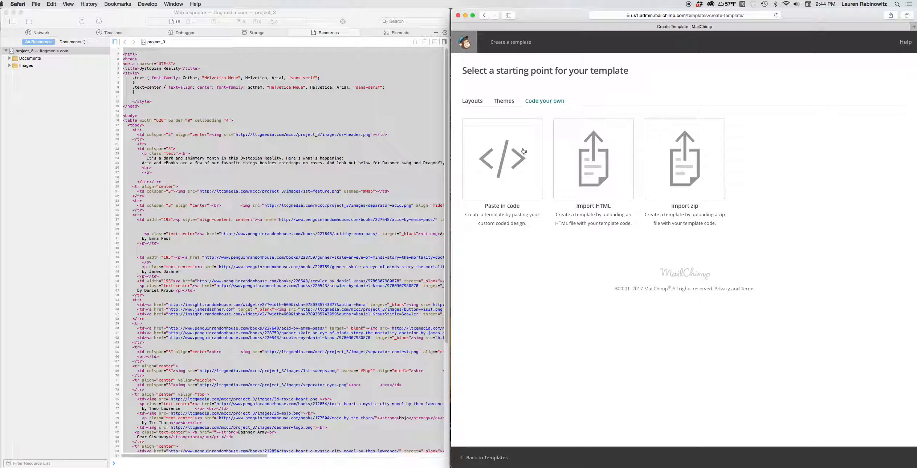
left_click(502, 154)
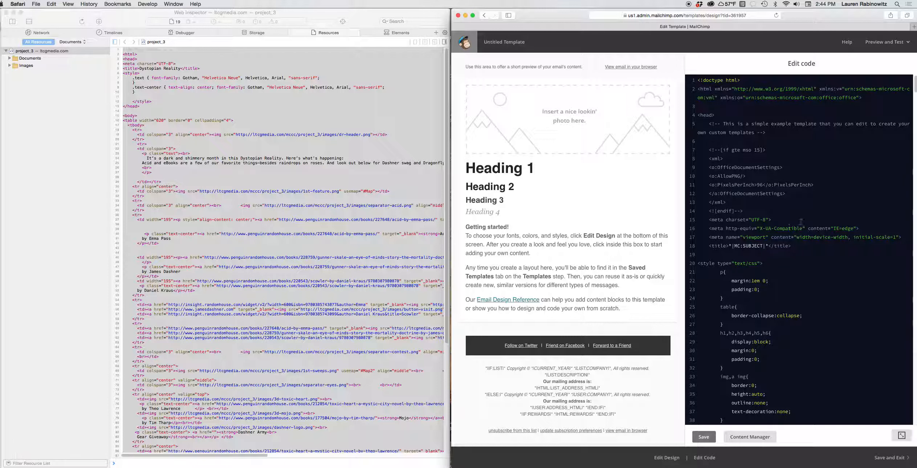
Replace all of the template's sample code with the copied newsletter HTML and save it
key("super+a")
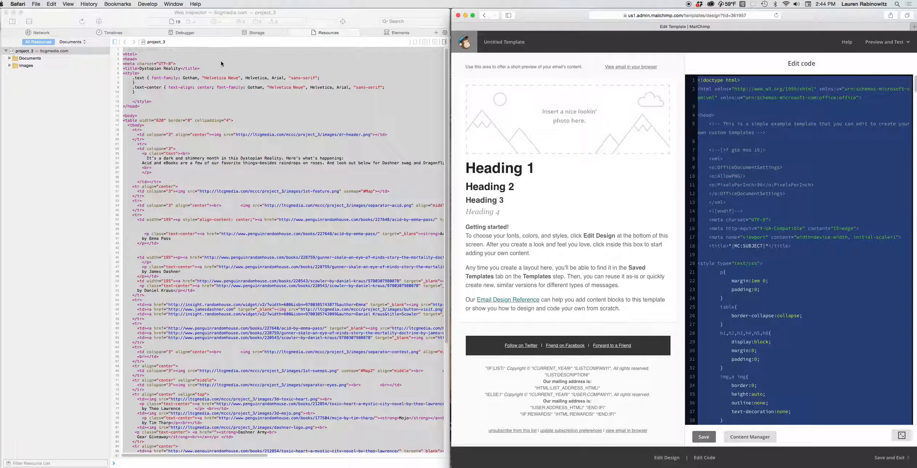
left_click(52, 4)
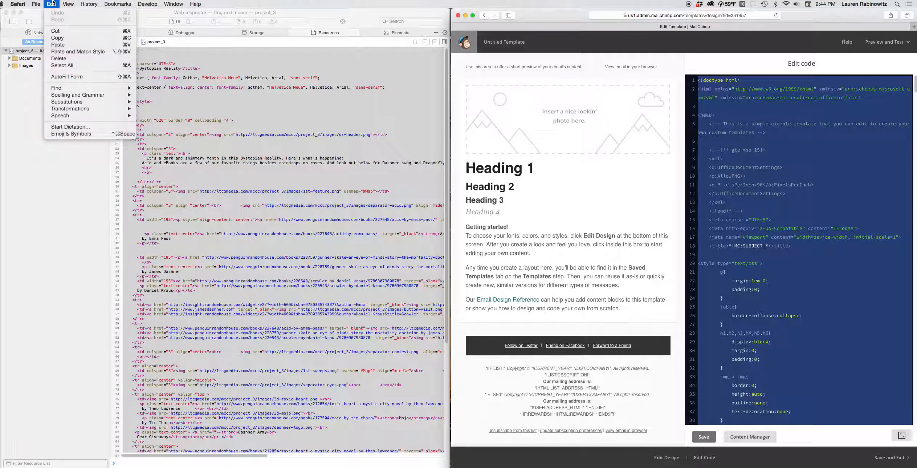
left_click(68, 44)
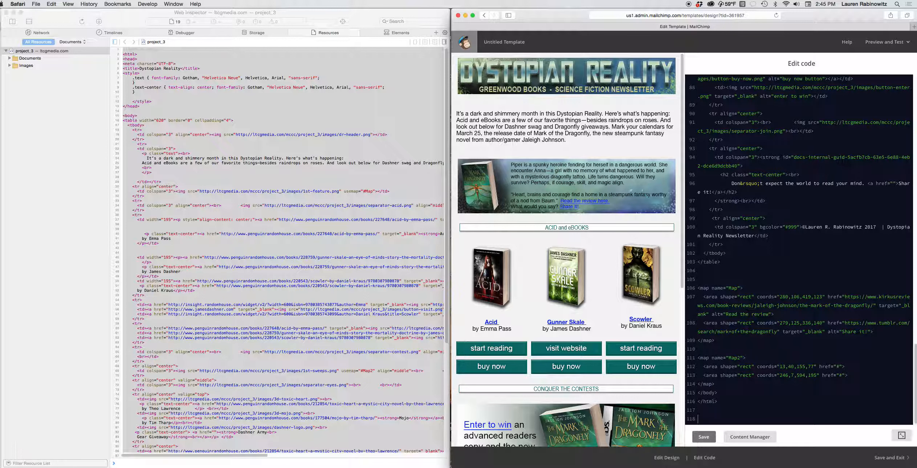
left_click(706, 437)
left_click(907, 43)
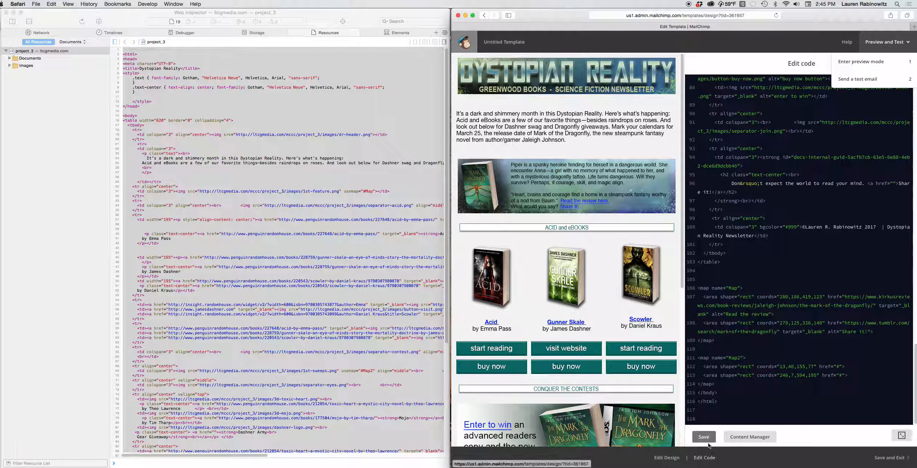
Save and exit the template, naming it Dystopian Reality
left_click(900, 457)
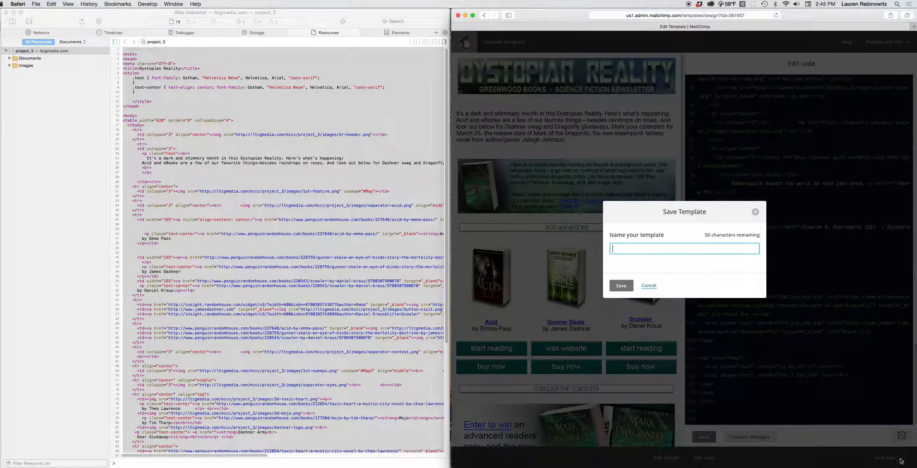
type("Dysttopian")
key("BackSpace")
left_click(646, 250)
type("Reality")
left_click(622, 285)
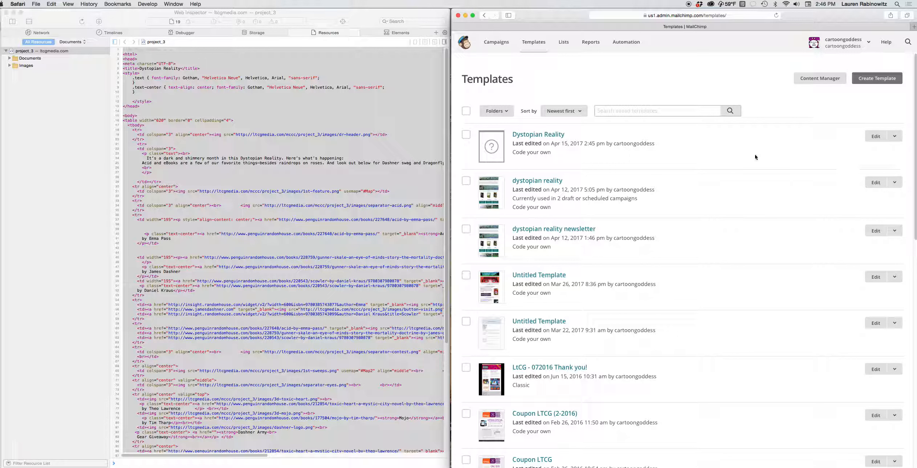
Check the subscriber lists, then create a campaign from the new Dystopian Reality template
left_click(564, 43)
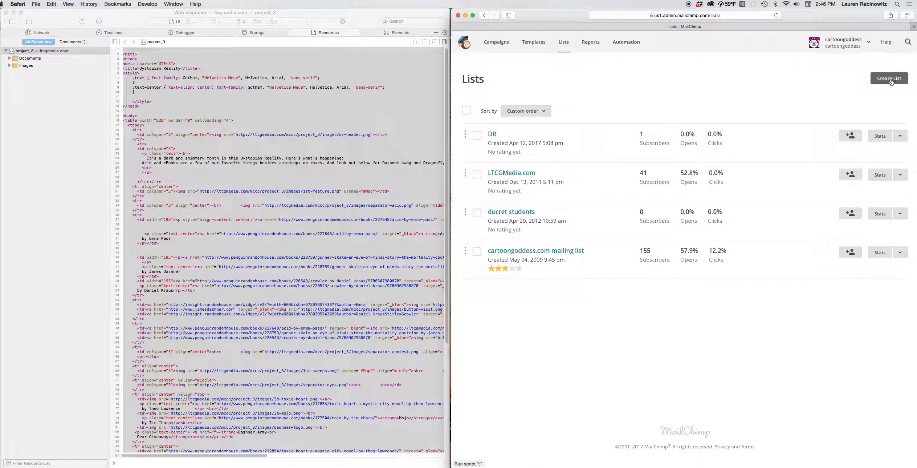
left_click(535, 42)
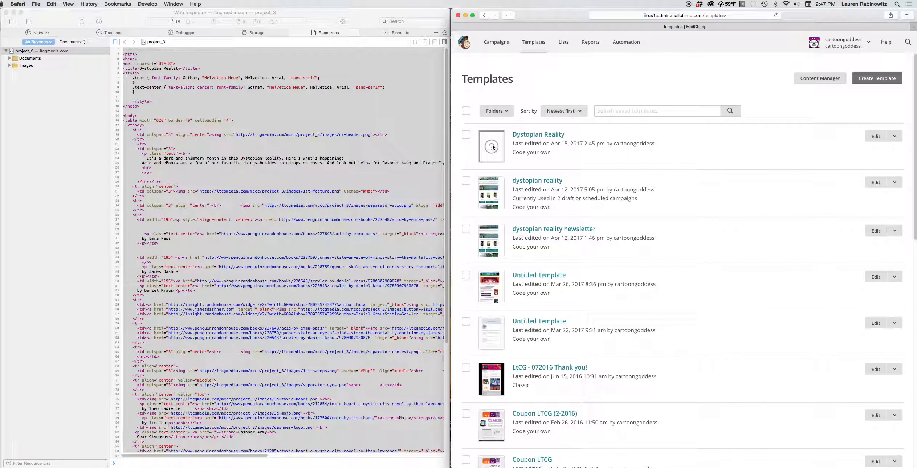
left_click(895, 137)
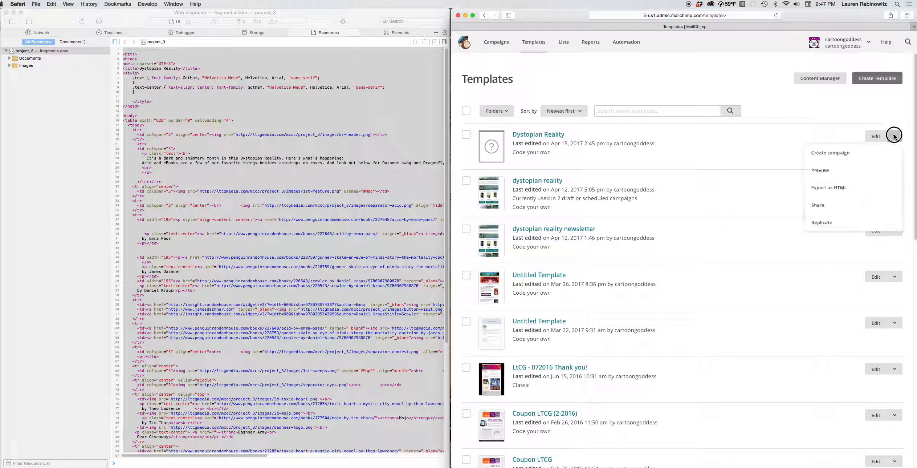
left_click(837, 153)
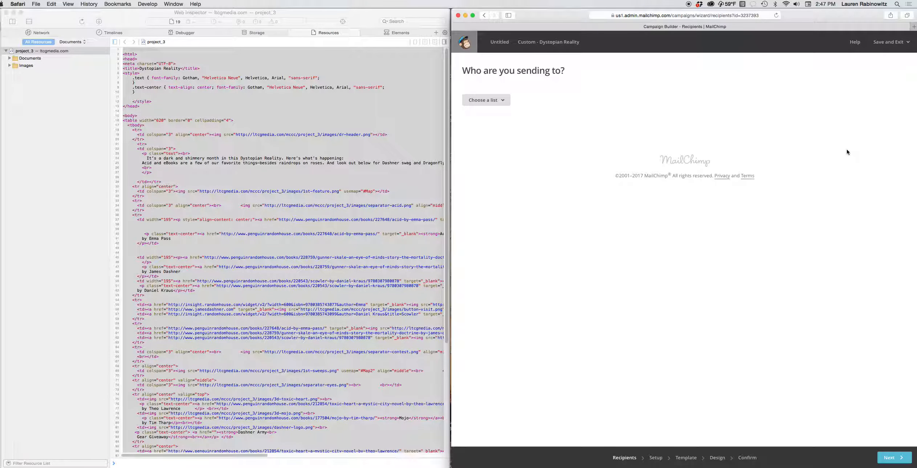
Choose the entire DR list as the campaign's recipients and continue to the campaign setup
left_click(501, 101)
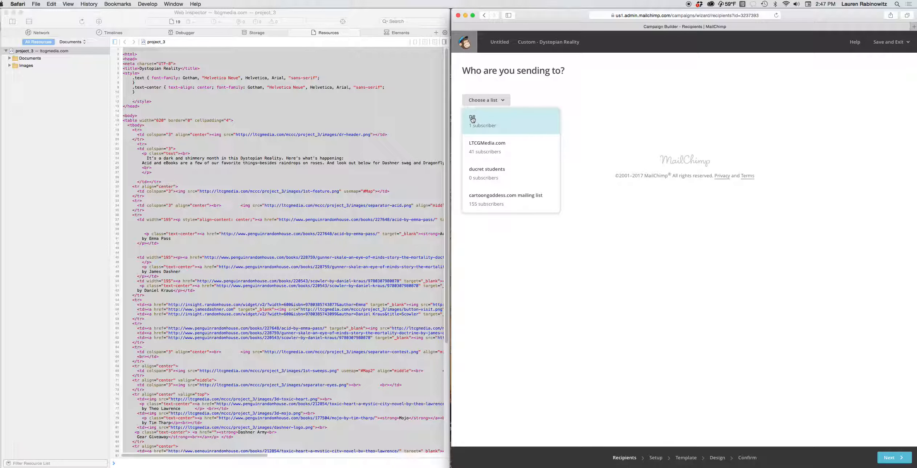
left_click(484, 126)
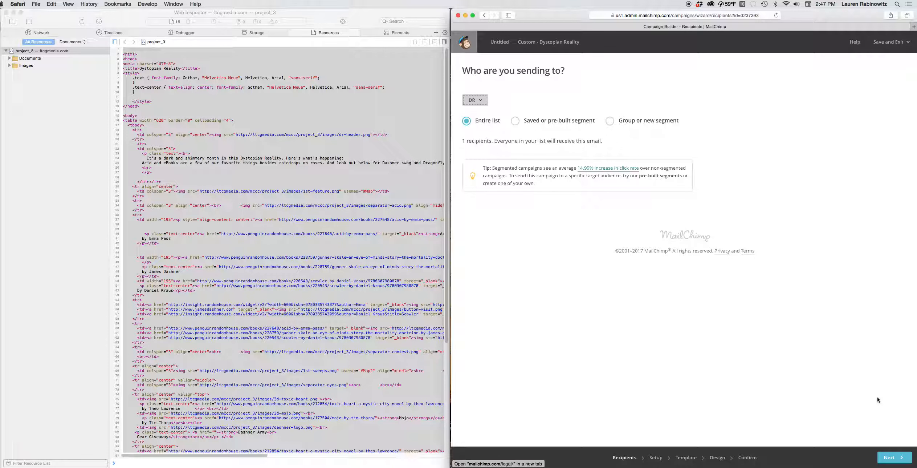
left_click(899, 457)
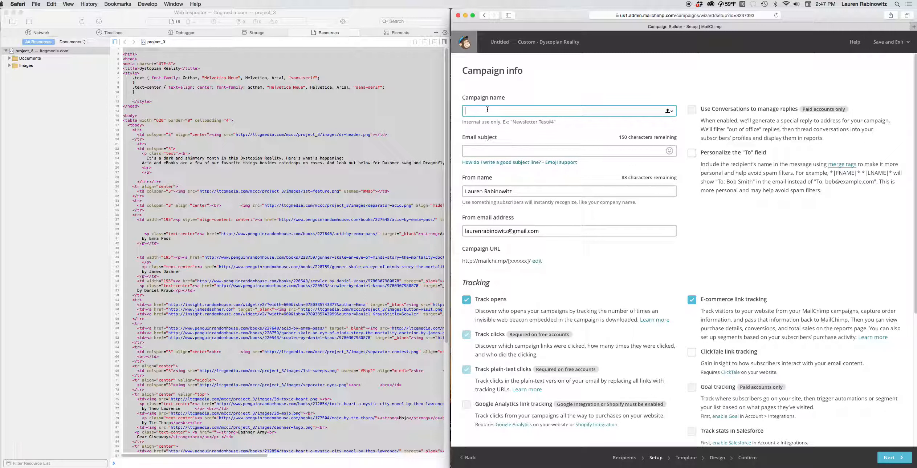
Name the campaign "Dystopian Reality - May 2017" and copy that name into the email subject
type("Dystopian Reality - May 2017")
left_click_drag(564, 116, 395, 101)
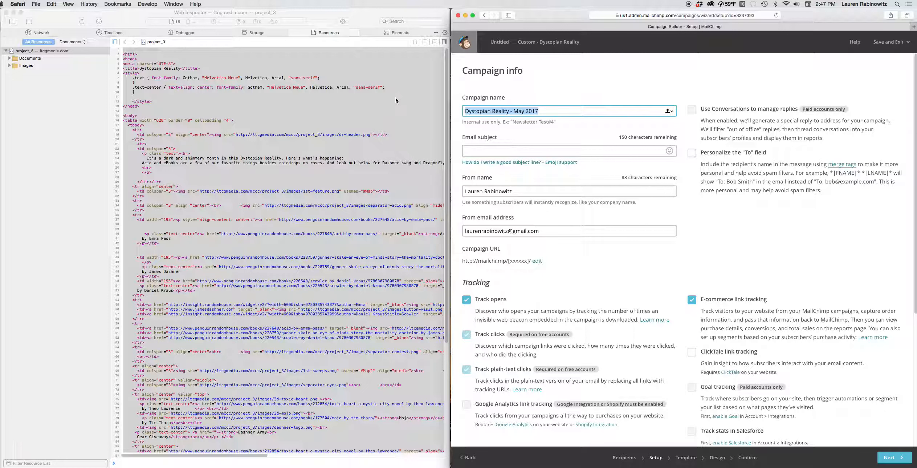
left_click(473, 152)
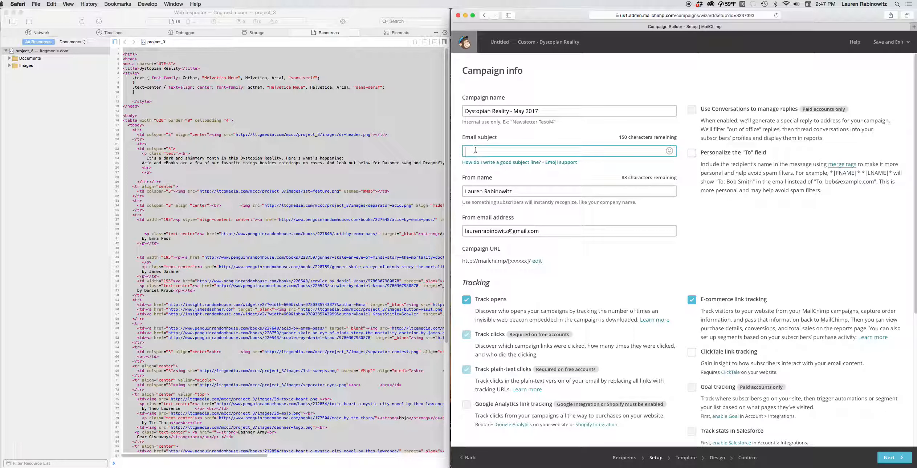
key("super+v")
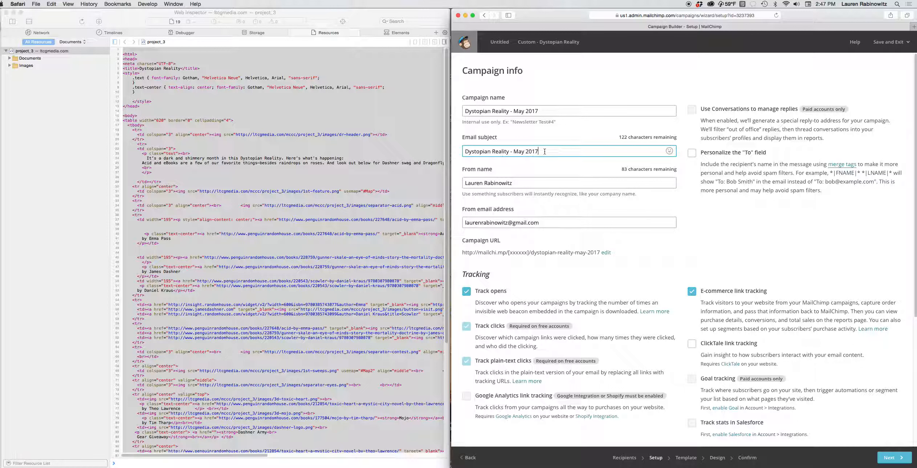
Correct the From email address by inserting the missing letter, and continue to the campaign design
left_click(482, 223)
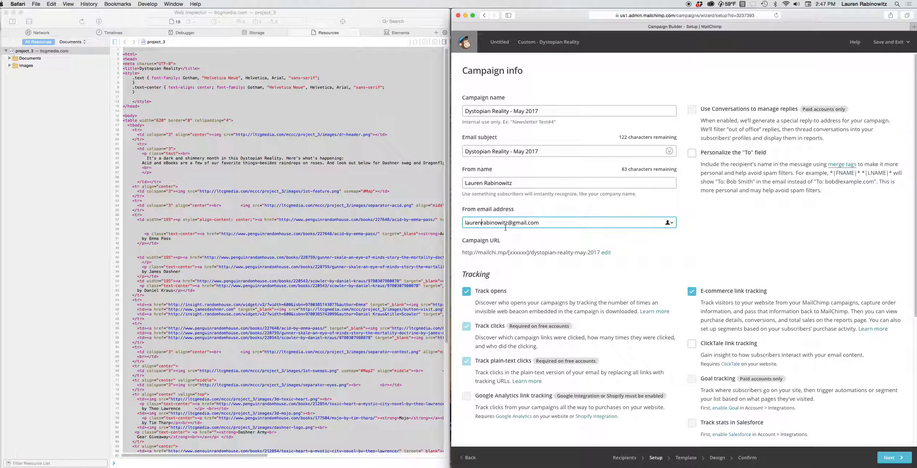
type("r")
left_click_drag(543, 222, 448, 219)
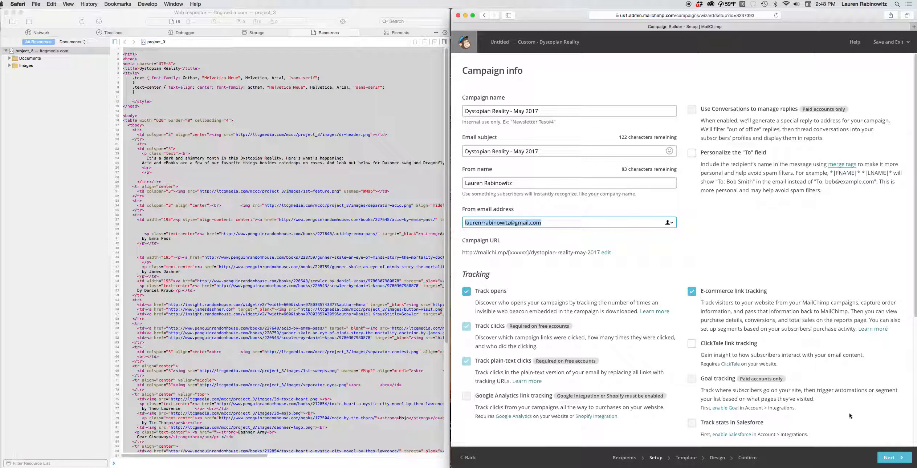
left_click(902, 457)
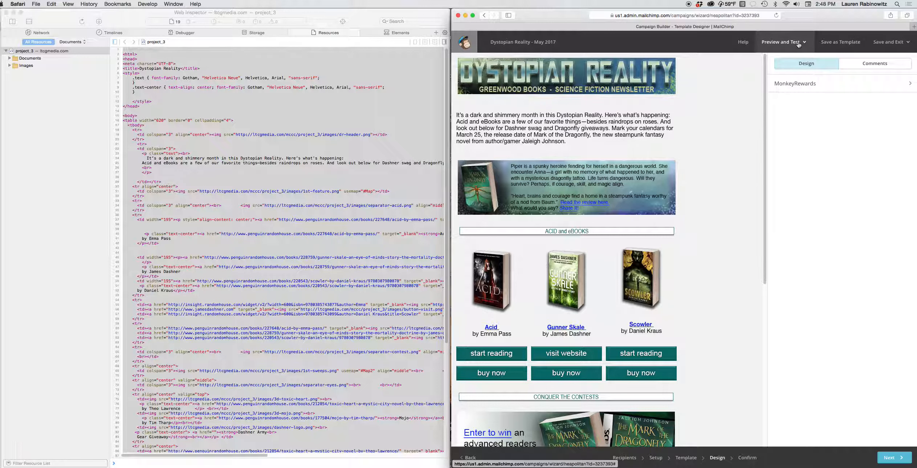
Accept the newsletter design and send the campaign to the DR list immediately
mouse_move(764, 94)
left_mouse_down()
mouse_move(757, 379)
mouse_move(764, 82)
left_mouse_up()
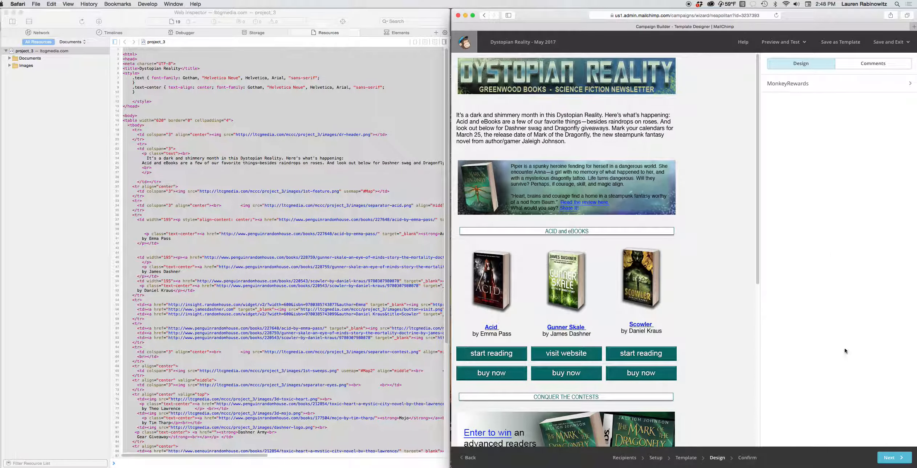
left_click(898, 458)
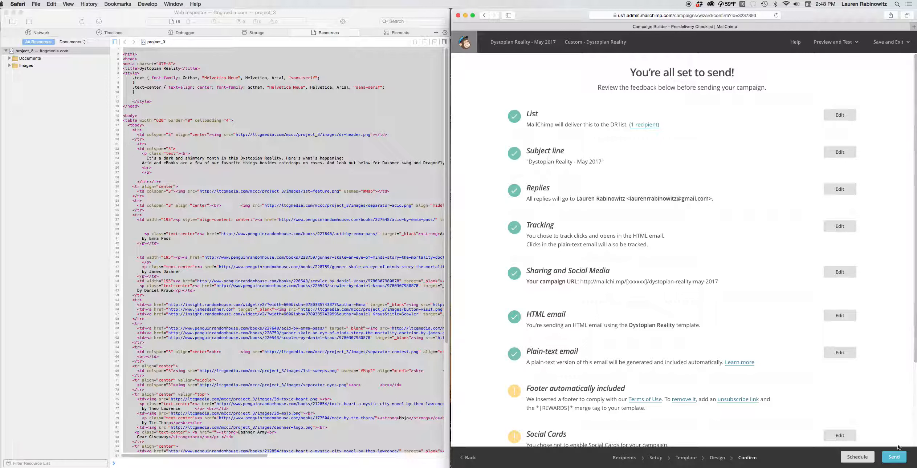
left_click(896, 458)
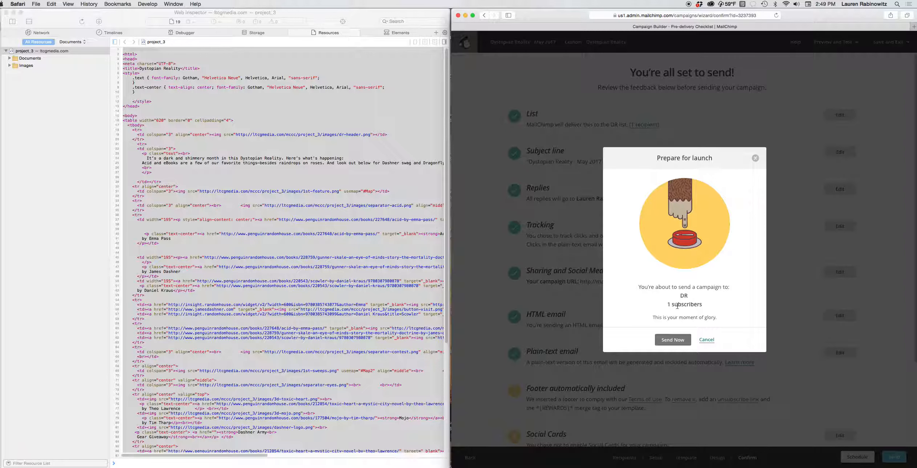
left_click(674, 339)
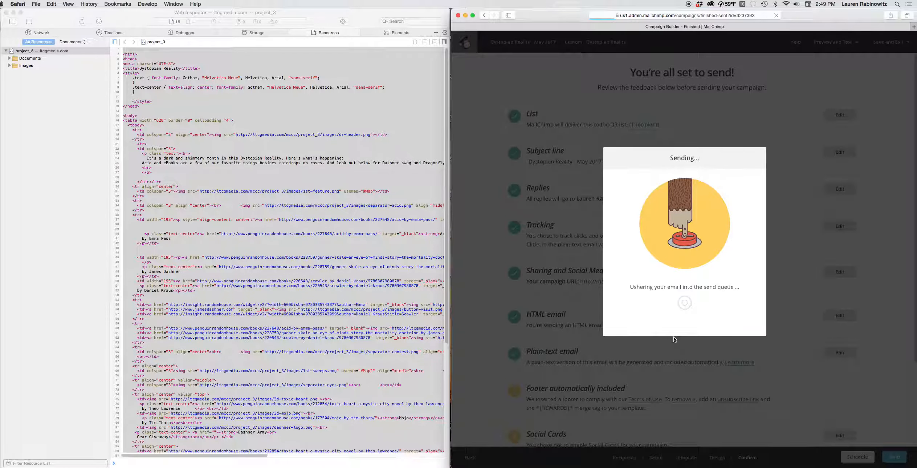